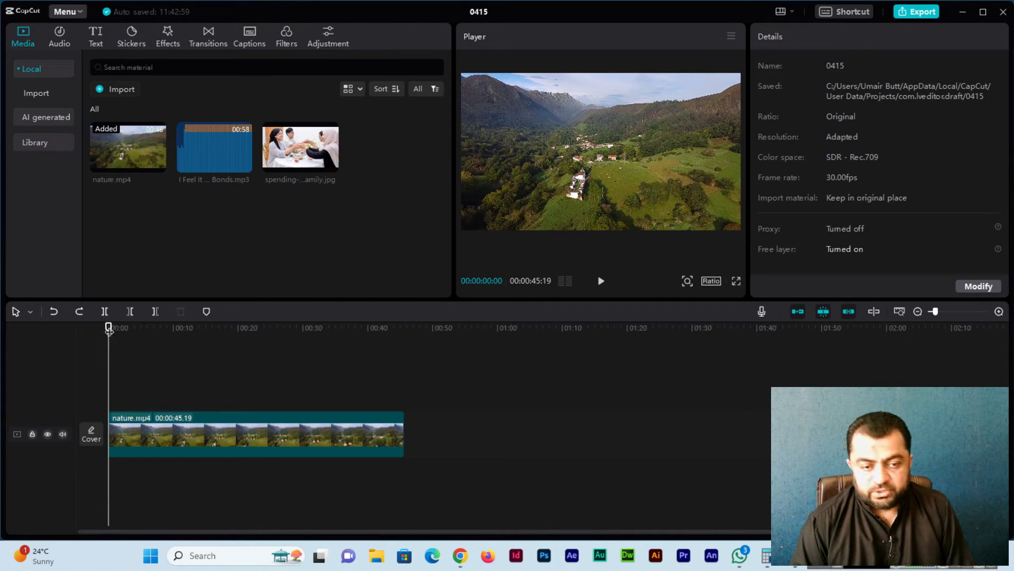
# Step: Split the nature clip at 00:23:29 into parts of 23.29 and 21.20 seconds
pyautogui.moveTo(109, 328); pyautogui.dragTo(264, 342)
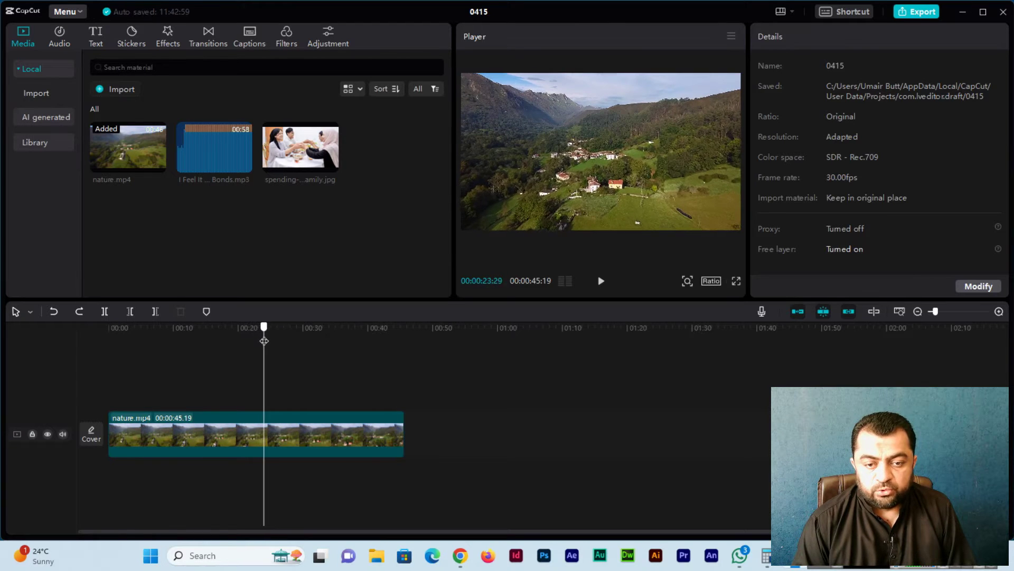
pyautogui.click(269, 423)
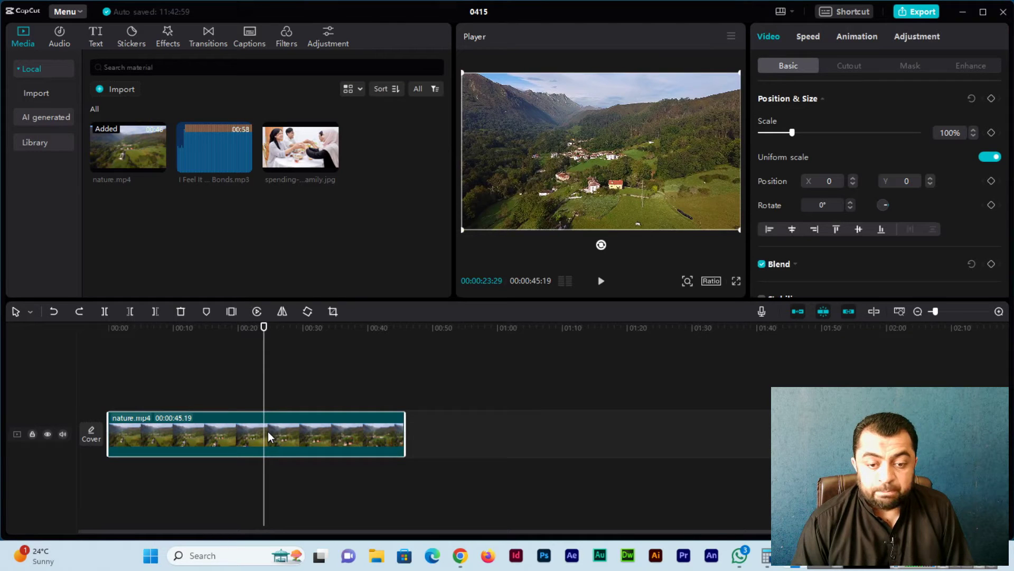
pyautogui.hotkey('ctrl', 'b')
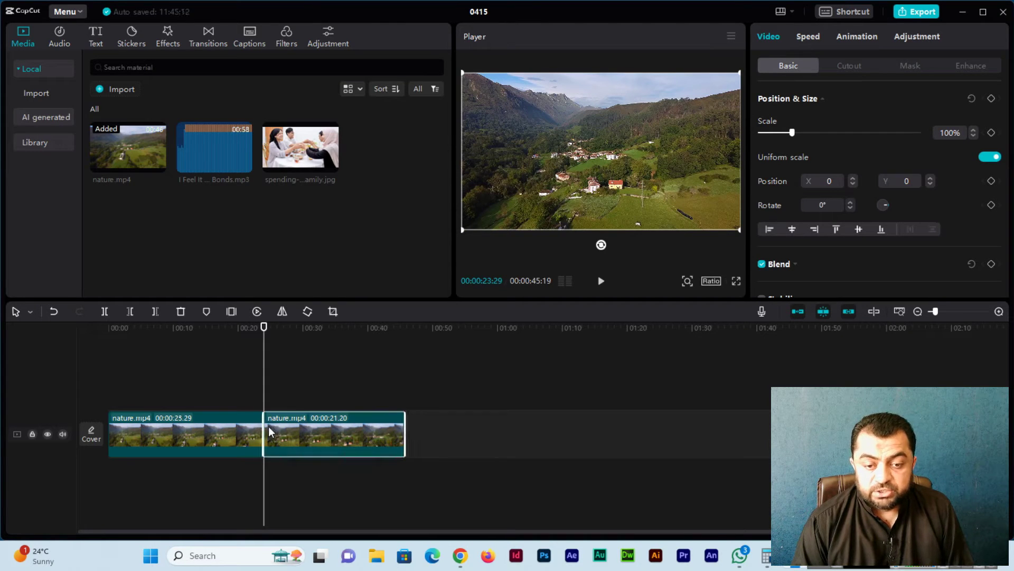
pyautogui.click(209, 429)
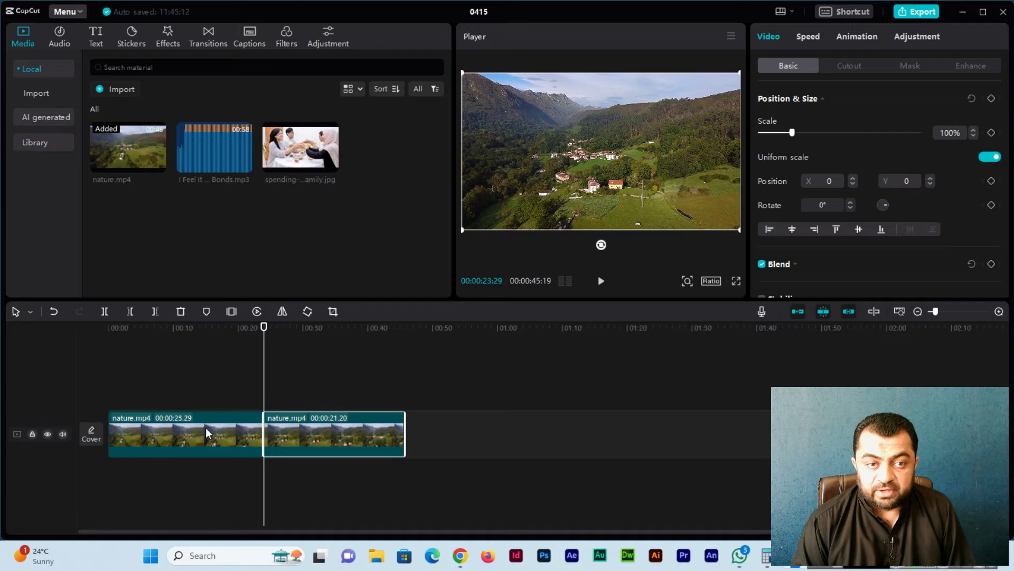
pyautogui.click(297, 435)
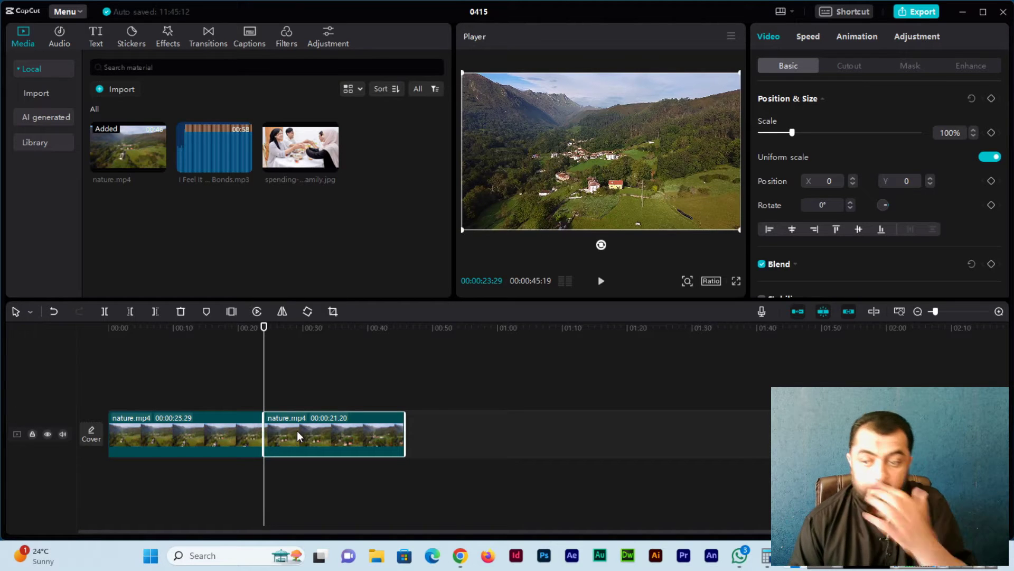
# Step: Lift the second nature part onto an upper track and slide it later, leaving a gap
pyautogui.moveTo(296, 436); pyautogui.dragTo(300, 389)
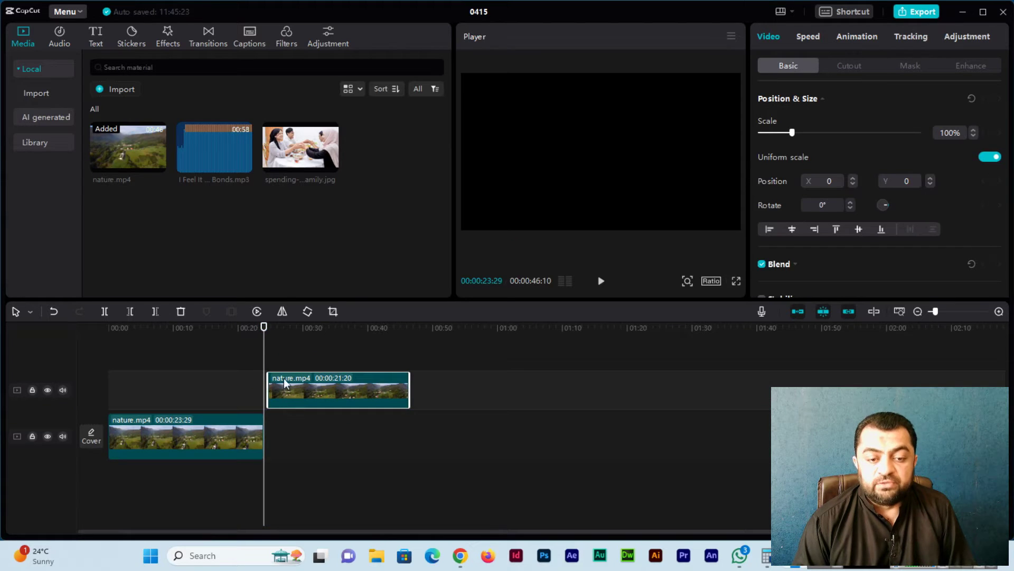
pyautogui.moveTo(264, 328); pyautogui.dragTo(111, 330)
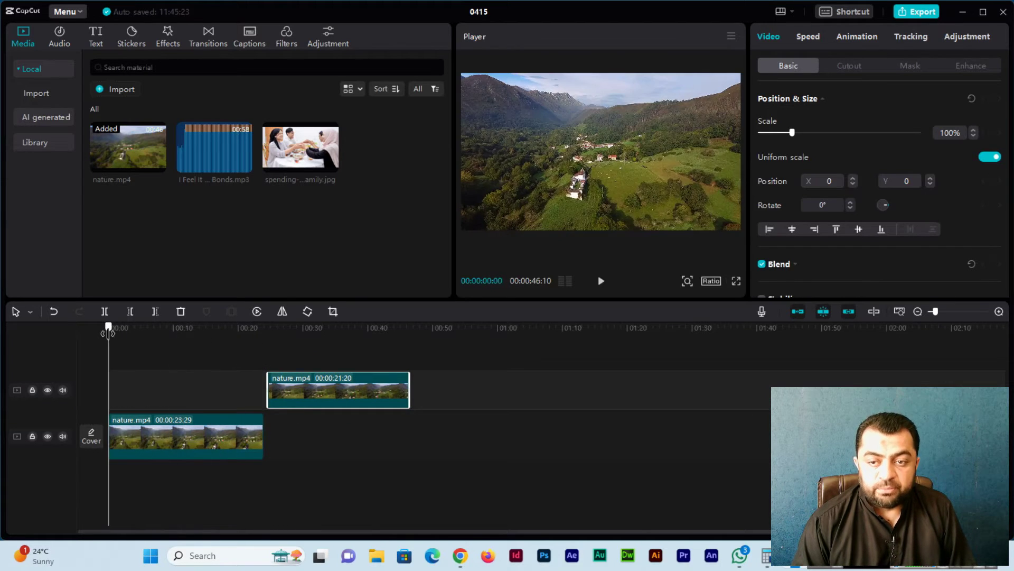
pyautogui.moveTo(177, 332); pyautogui.dragTo(218, 334)
pyautogui.moveTo(304, 386); pyautogui.dragTo(361, 387)
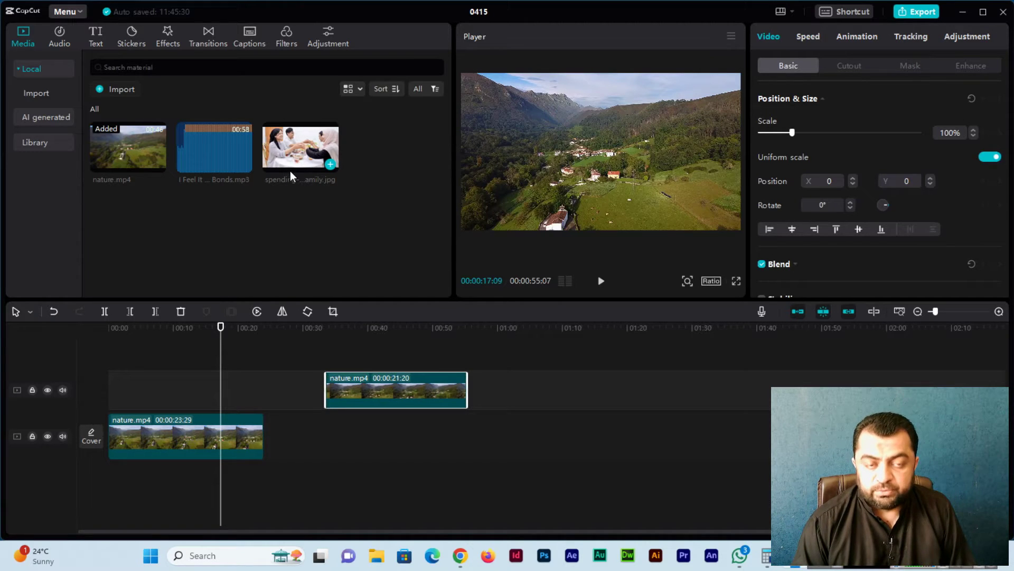
pyautogui.click(126, 89)
# Step: Import the pexels sunrise video and place it on the upper track
pyautogui.click(286, 124)
pyautogui.doubleClick(297, 120)
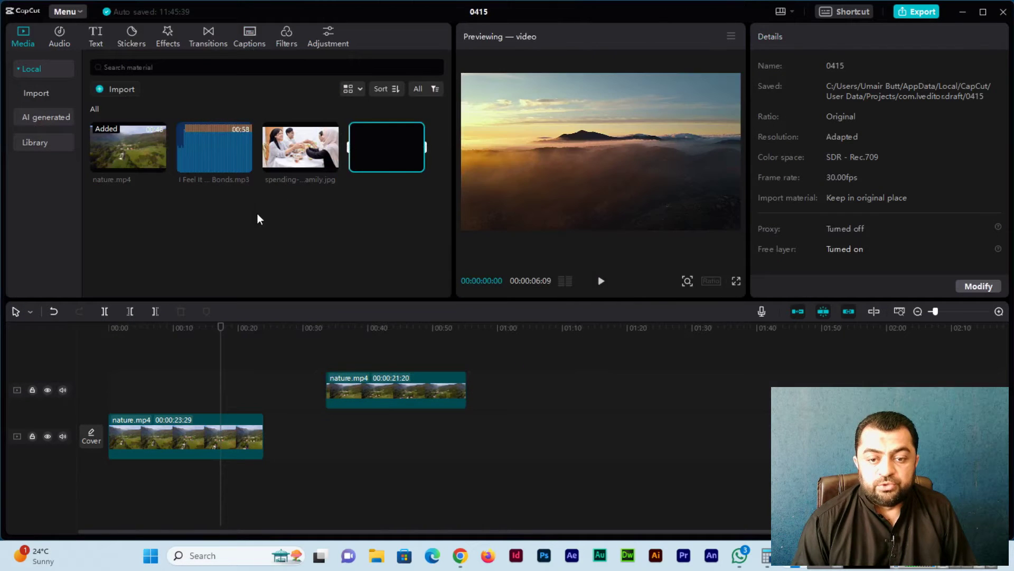
pyautogui.moveTo(421, 388); pyautogui.dragTo(579, 393)
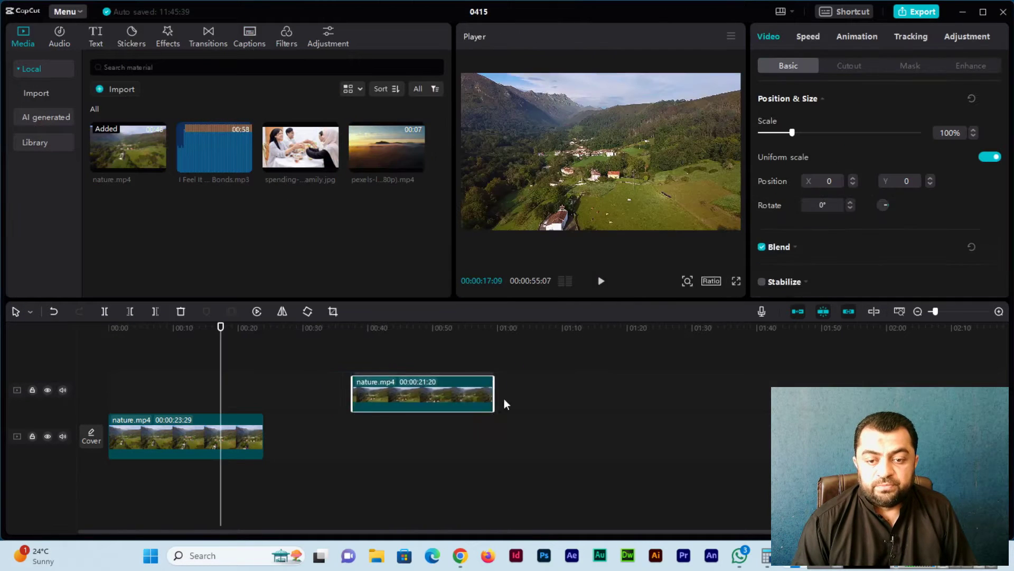
pyautogui.click(380, 156)
pyautogui.moveTo(380, 156)
pyautogui.mouseDown()
pyautogui.moveTo(283, 396)
pyautogui.moveTo(263, 394)
pyautogui.mouseUp()
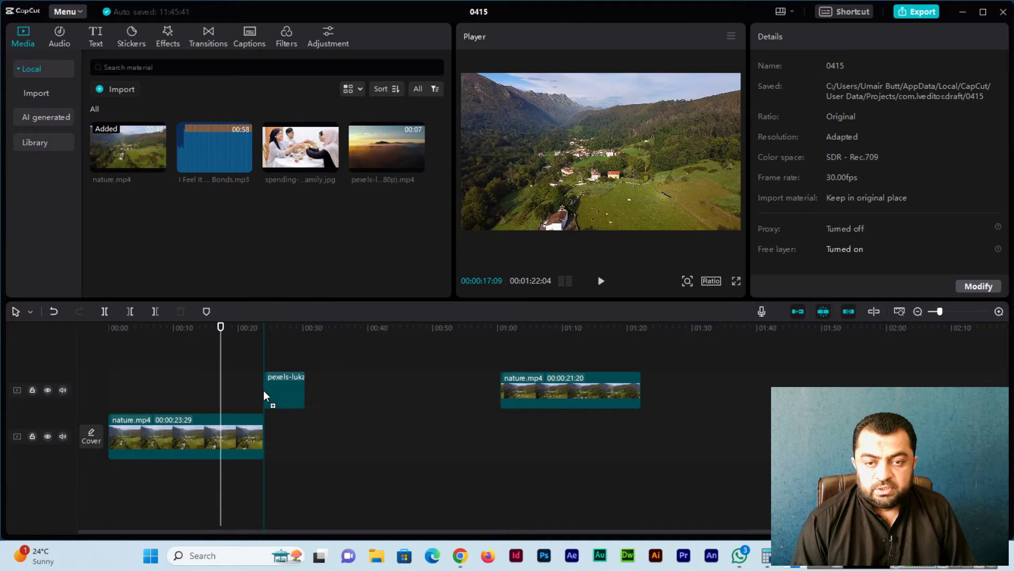
pyautogui.moveTo(264, 394); pyautogui.dragTo(265, 394)
# Step: Butt the upper nature clip against the pexels clip, then play from just before it
pyautogui.moveTo(221, 328); pyautogui.dragTo(304, 328)
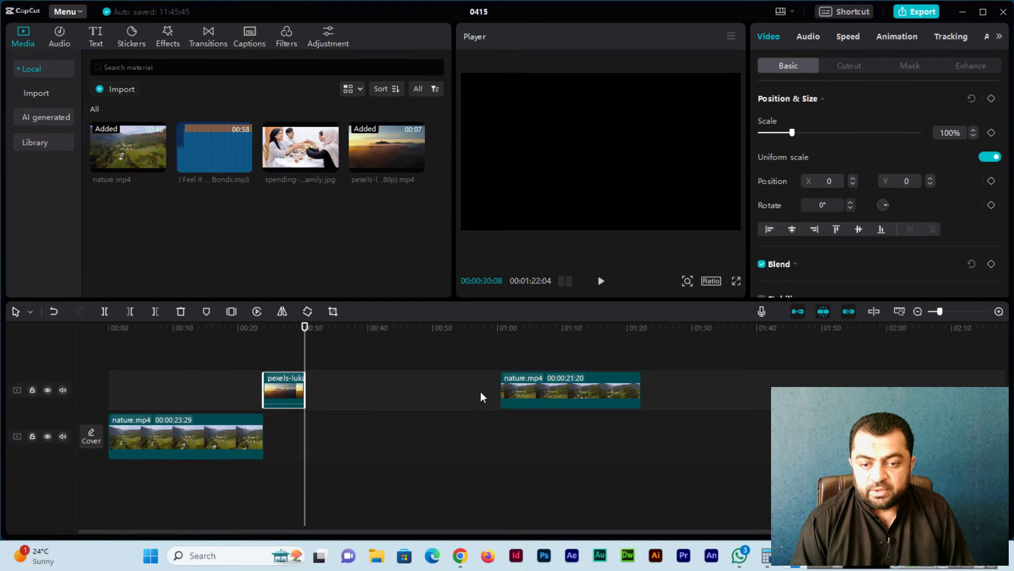
pyautogui.moveTo(542, 390); pyautogui.dragTo(350, 394)
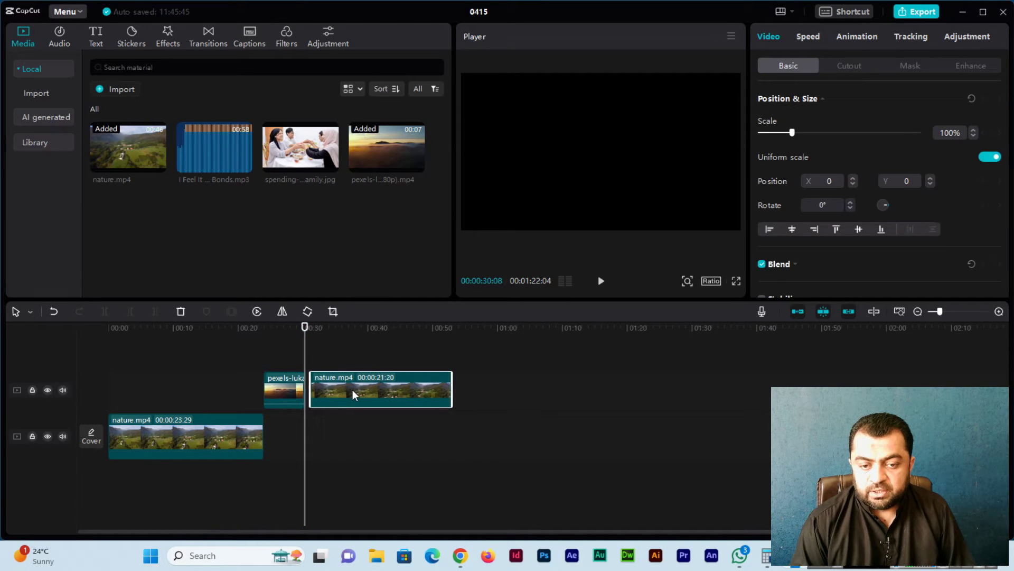
pyautogui.moveTo(351, 391); pyautogui.dragTo(348, 391)
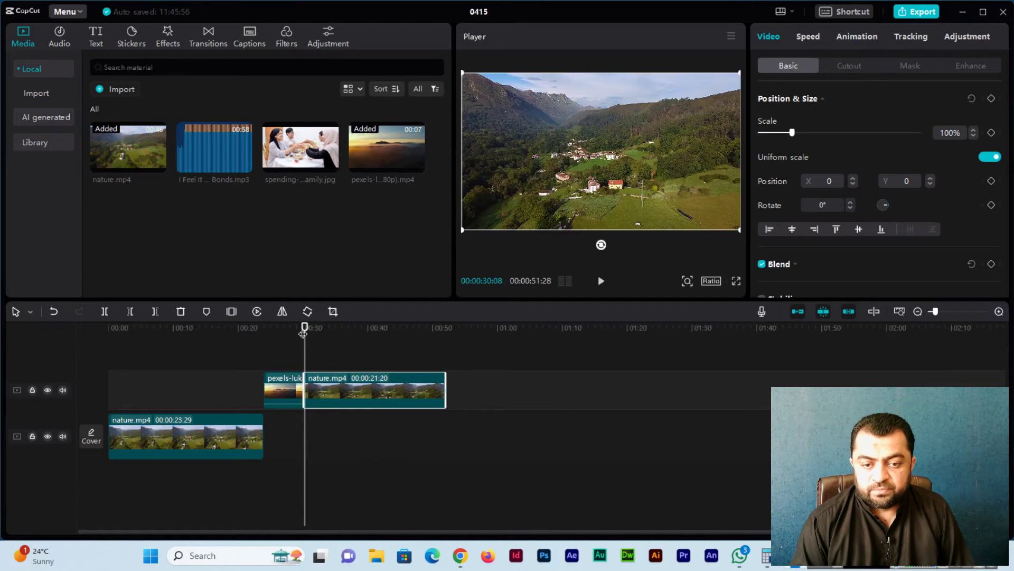
pyautogui.moveTo(305, 328); pyautogui.dragTo(247, 341)
pyautogui.press('space')
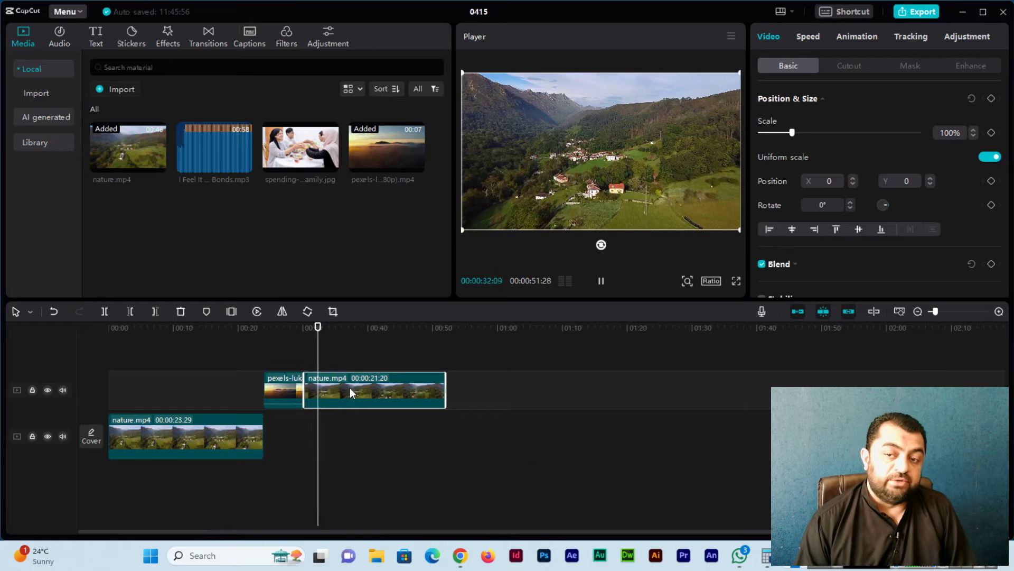
pyautogui.press('space')
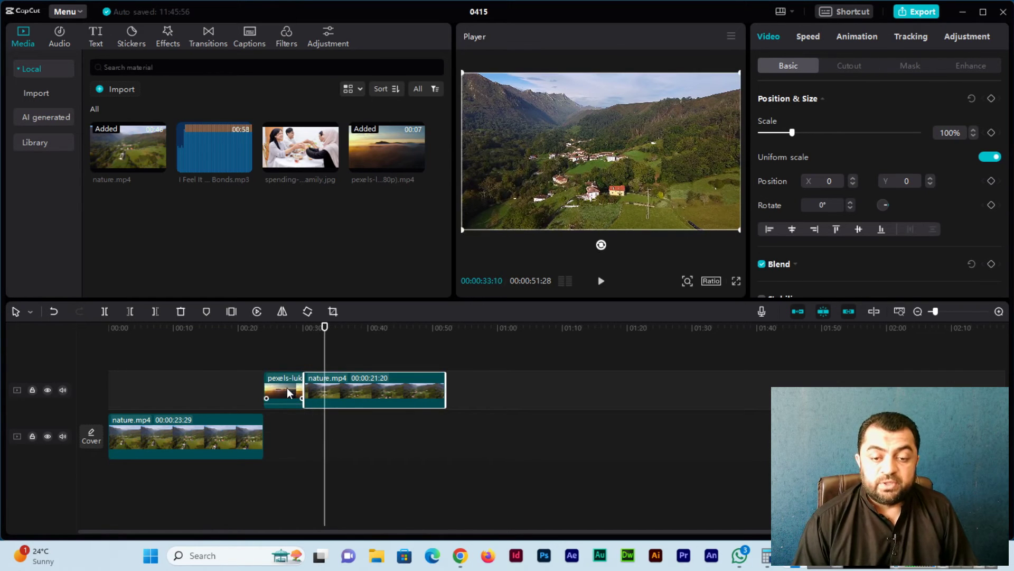
pyautogui.click(286, 388)
pyautogui.click(377, 396)
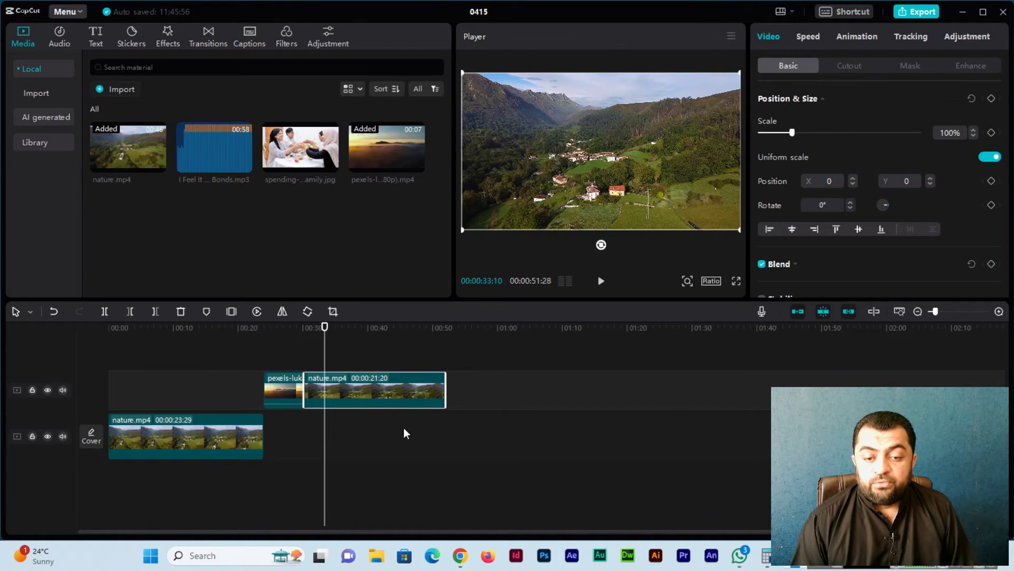
pyautogui.click(277, 384)
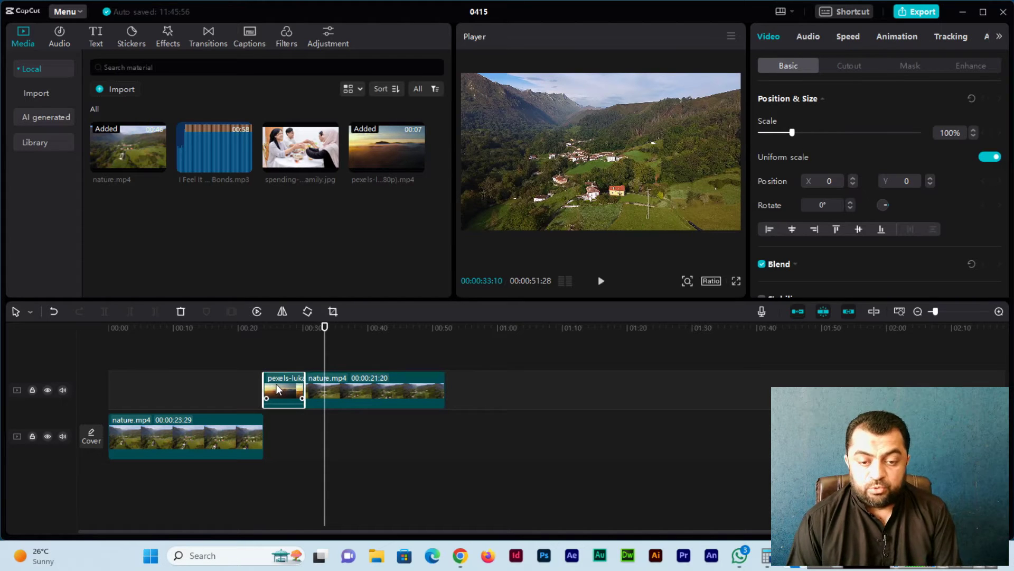
# Step: Delete the pexels clip and return the second nature part to the main track after the first
pyautogui.rightClick(281, 387)
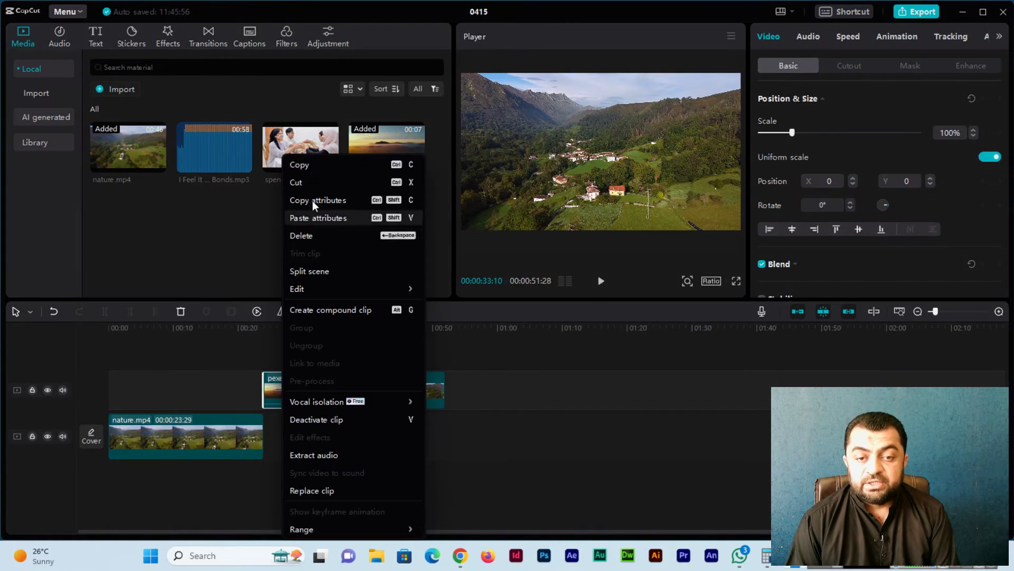
pyautogui.click(313, 234)
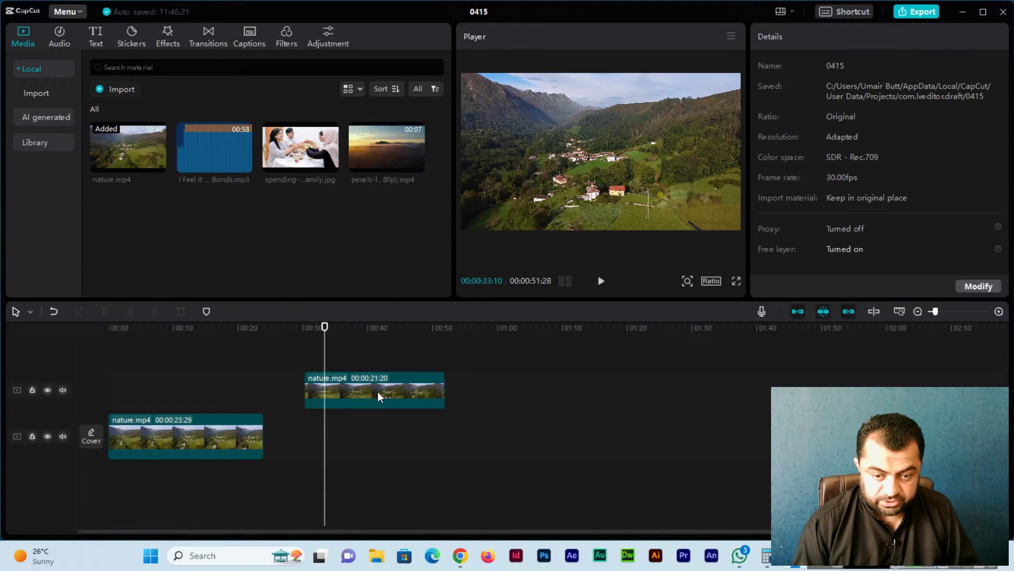
pyautogui.moveTo(380, 394); pyautogui.dragTo(381, 437)
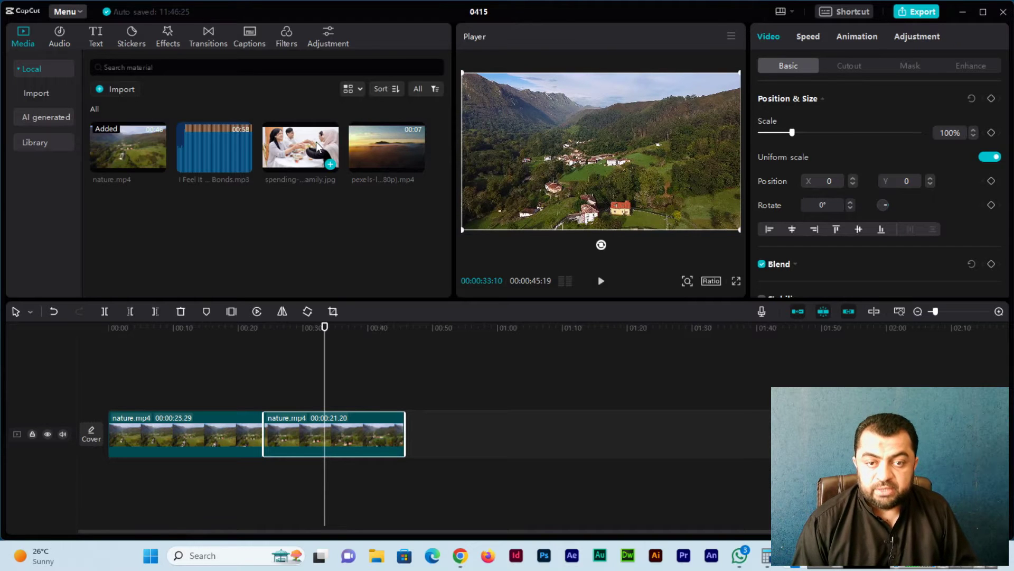
# Step: Overlay the family photo on the first nature clip at 35% scale, in the bottom-right corner
pyautogui.moveTo(300, 147); pyautogui.dragTo(211, 317)
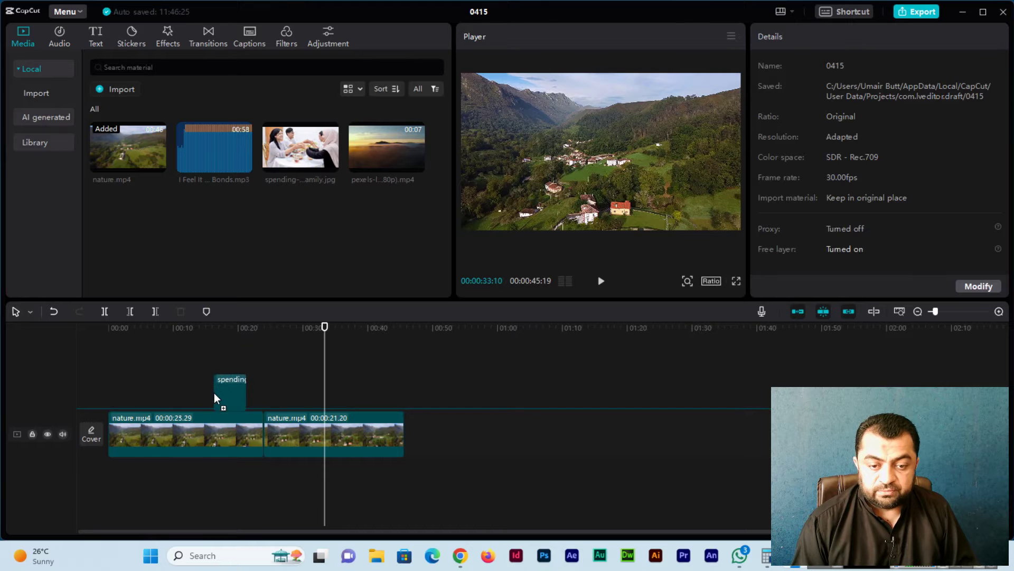
pyautogui.moveTo(211, 317); pyautogui.dragTo(221, 393)
pyautogui.moveTo(197, 328); pyautogui.dragTo(228, 333)
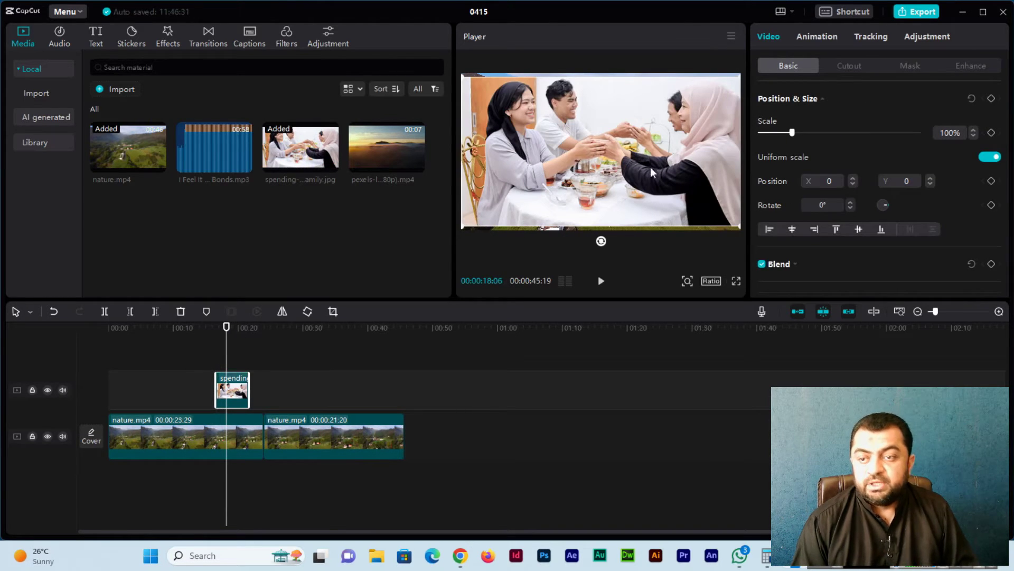
pyautogui.moveTo(792, 133); pyautogui.dragTo(776, 134)
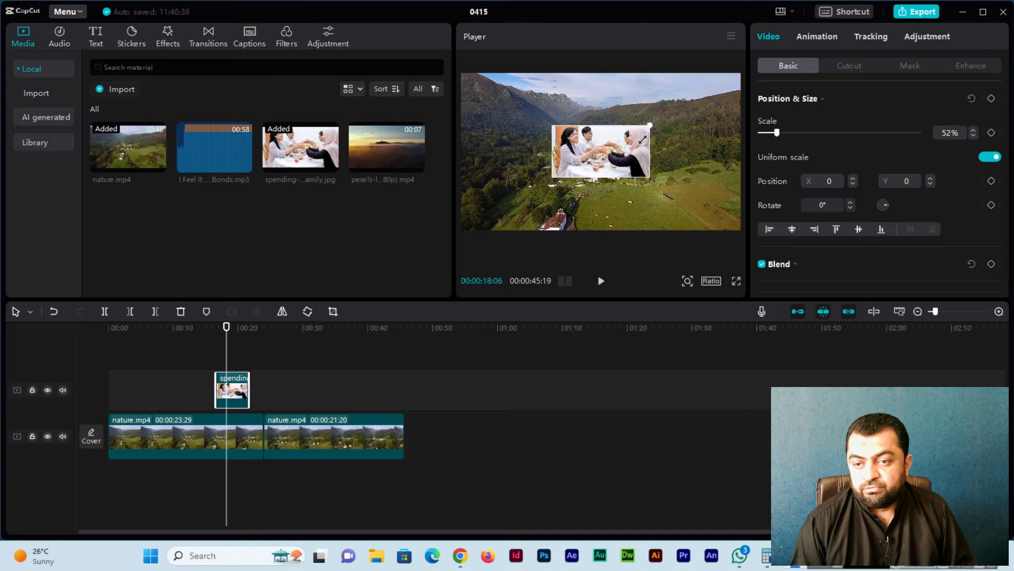
pyautogui.moveTo(623, 149); pyautogui.dragTo(702, 176)
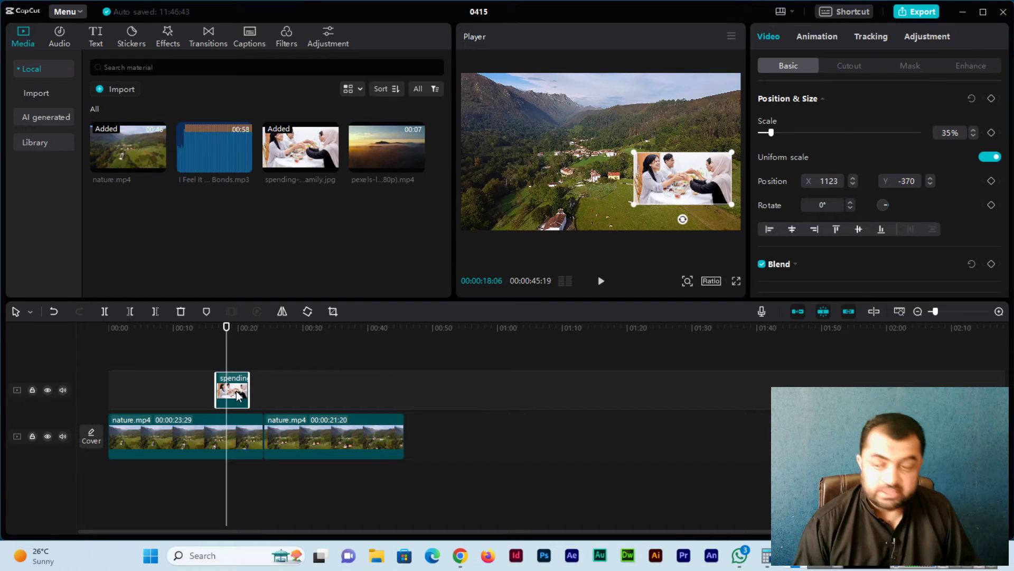
pyautogui.click(188, 437)
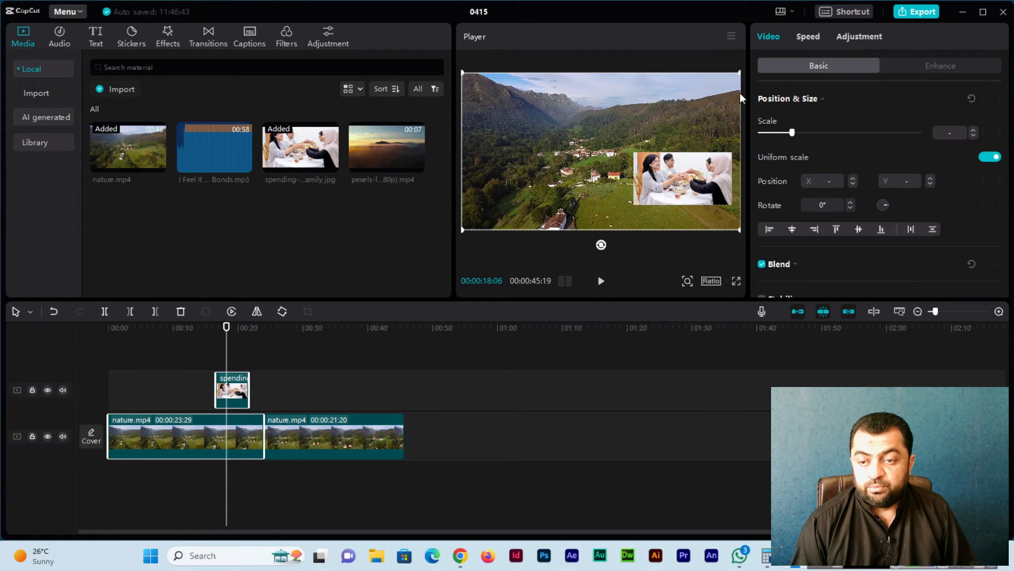
# Step: Group the family photo overlay with the first nature.mp4 clip from the right-click menu
pyautogui.rightClick(239, 392)
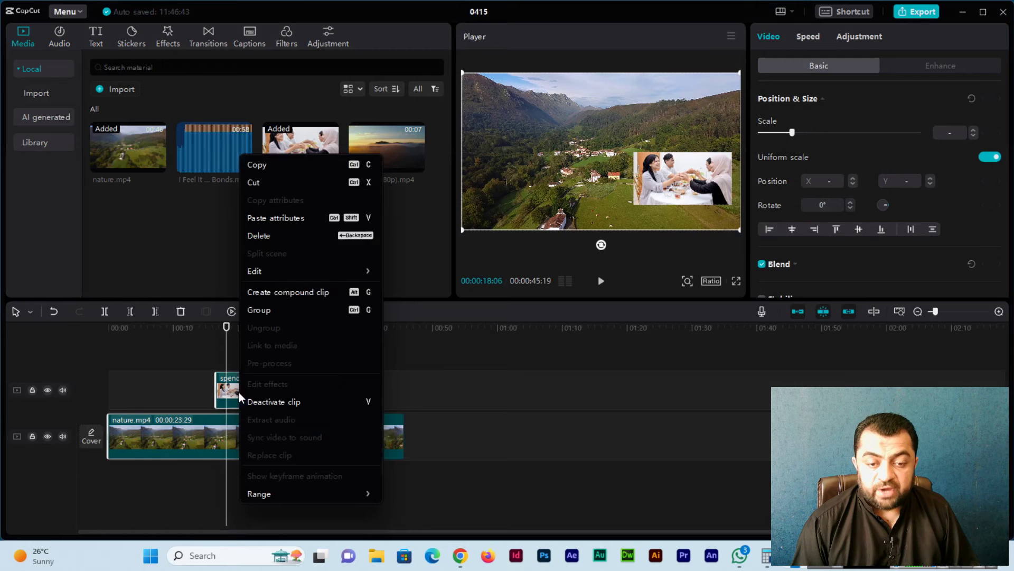
pyautogui.click(290, 313)
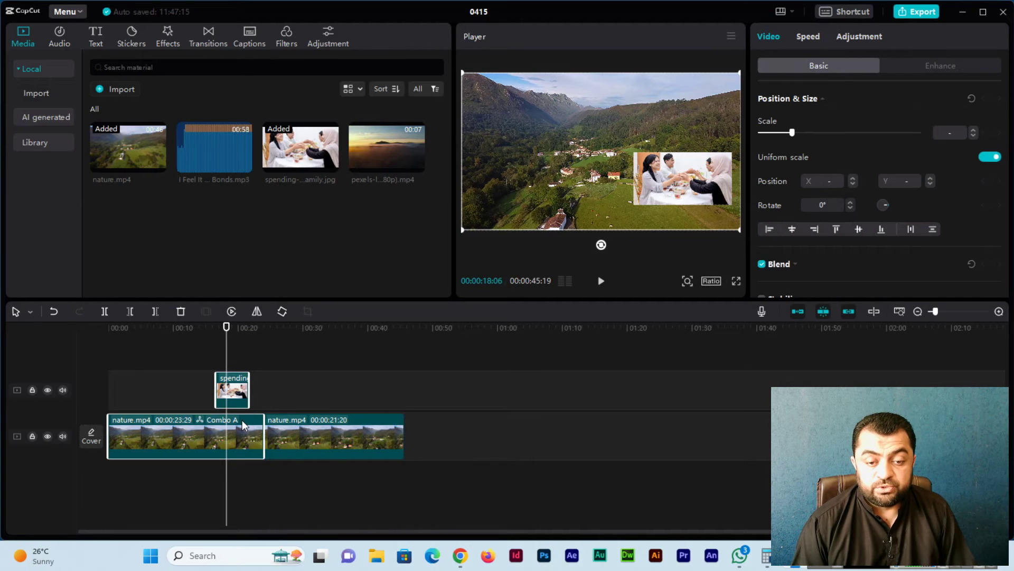
# Step: Delete the second nature.mp4 clip from the timeline
pyautogui.click(270, 396)
pyautogui.click(242, 390)
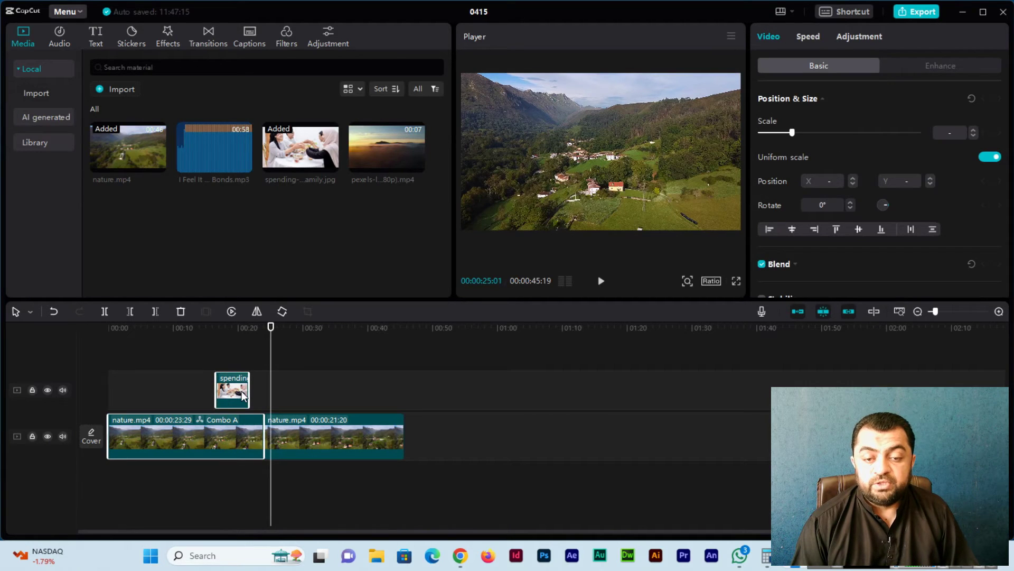
pyautogui.click(215, 329)
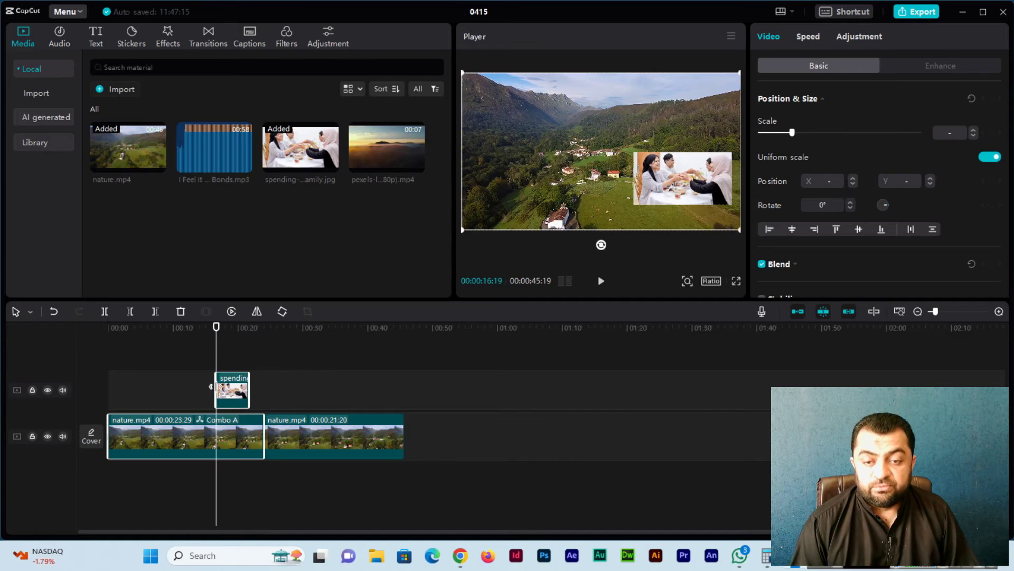
pyautogui.moveTo(216, 329); pyautogui.dragTo(224, 331)
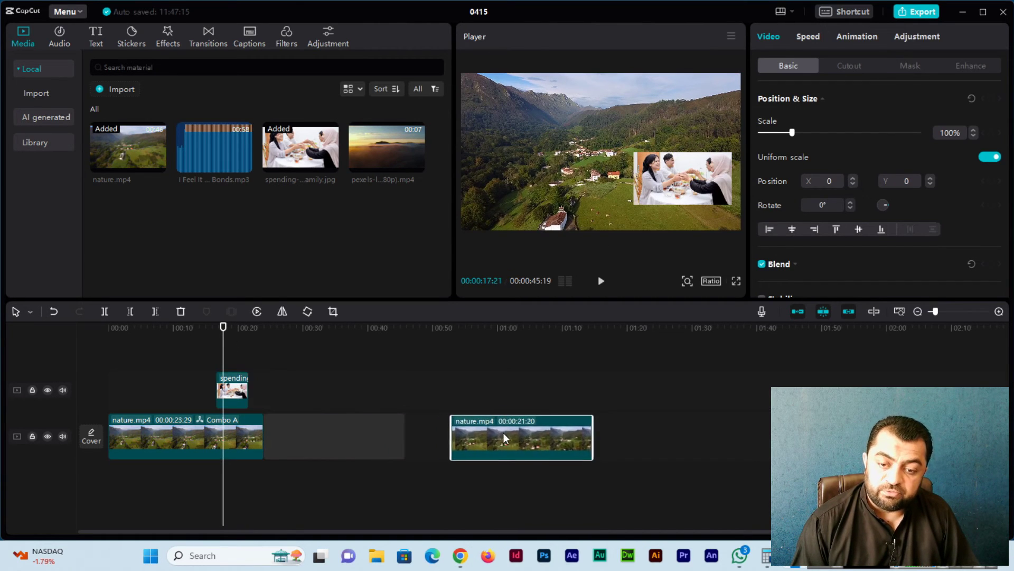
pyautogui.moveTo(305, 432); pyautogui.dragTo(430, 435)
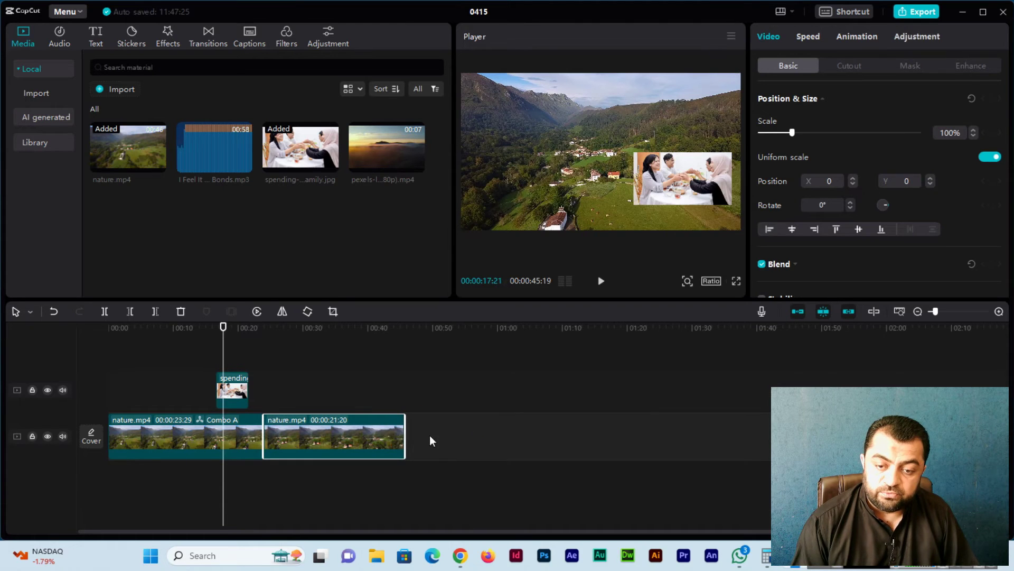
pyautogui.press('Delete')
# Step: Test moving and deleting the grouped clips, then restore them with Ctrl+Z
pyautogui.click(227, 427)
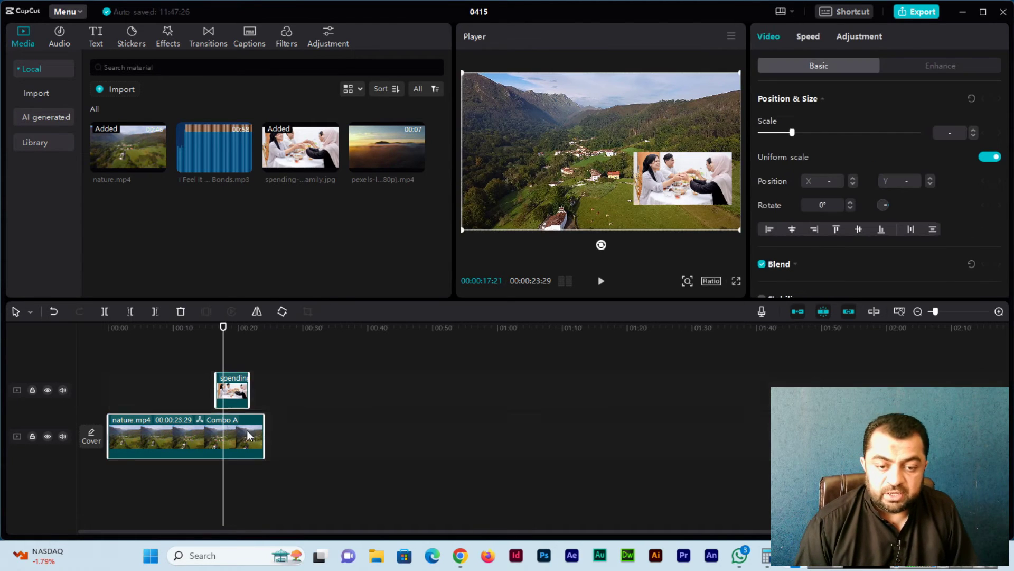
pyautogui.moveTo(236, 430); pyautogui.dragTo(347, 429)
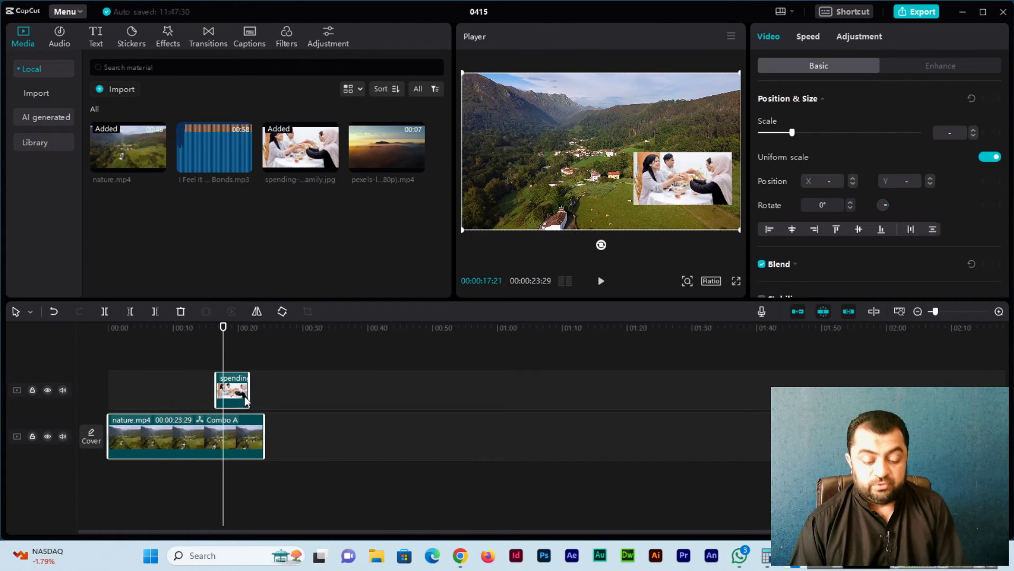
pyautogui.press('Delete')
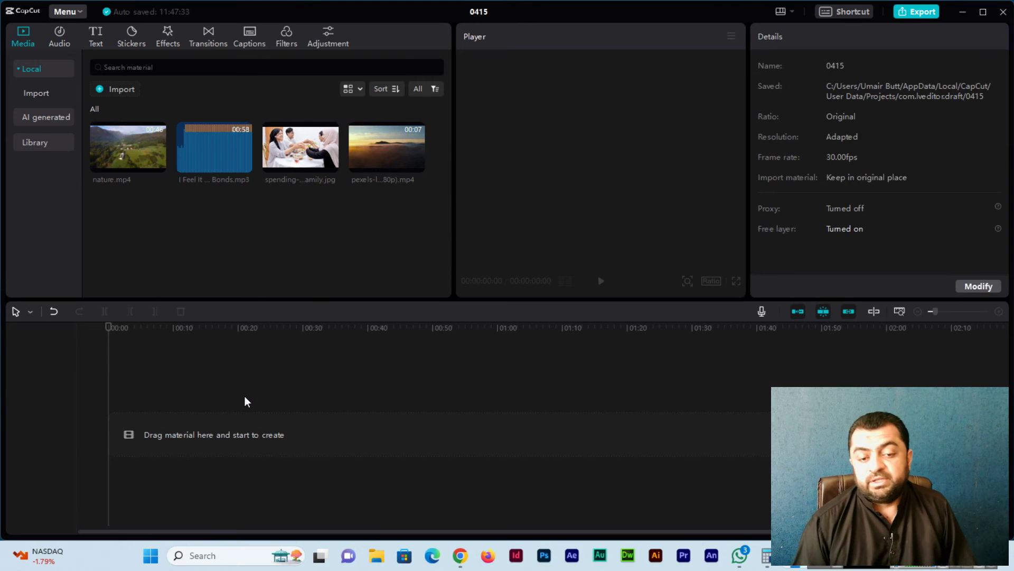
pyautogui.hotkey('ctrl', 'z')
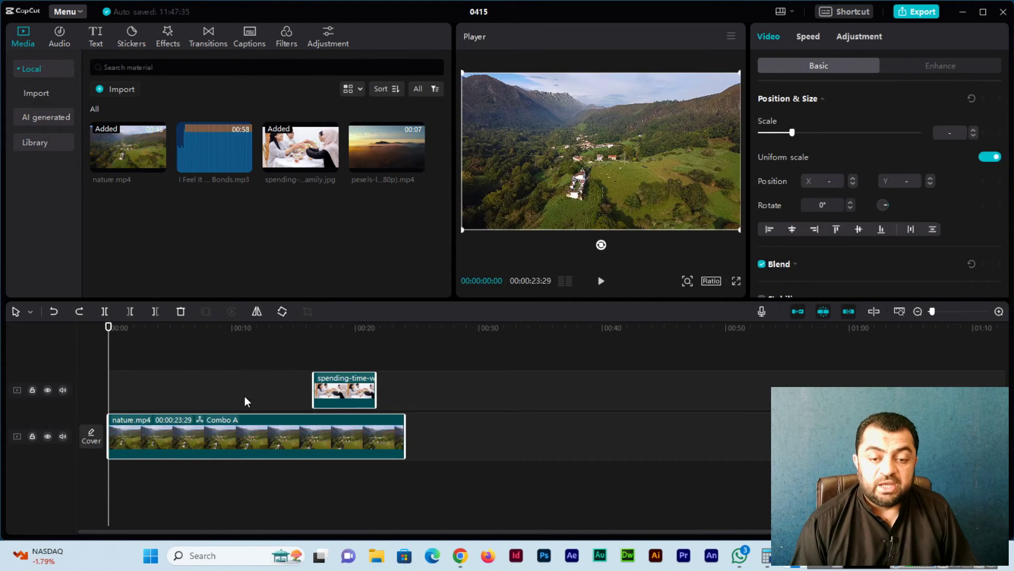
pyautogui.click(473, 395)
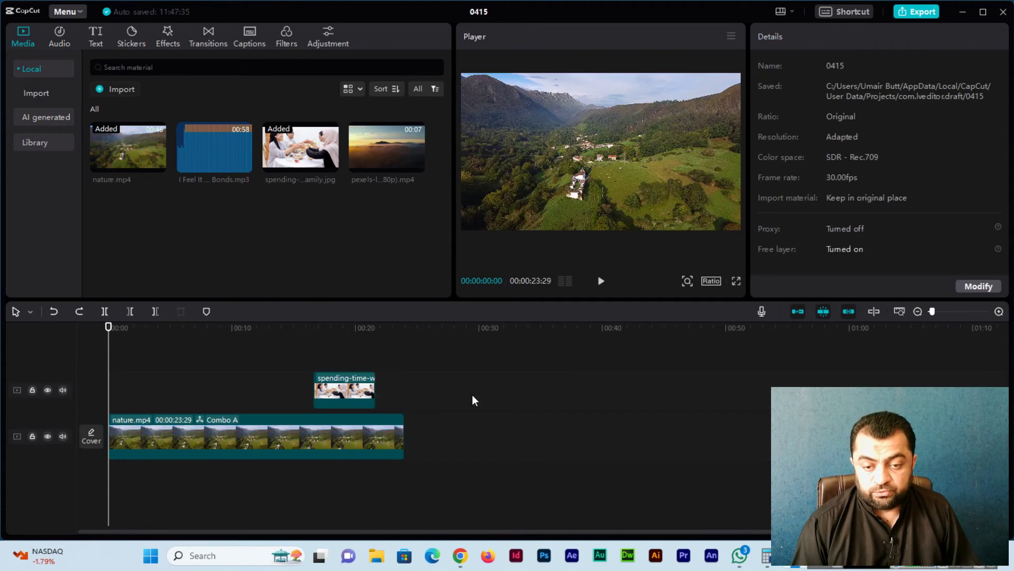
pyautogui.click(353, 388)
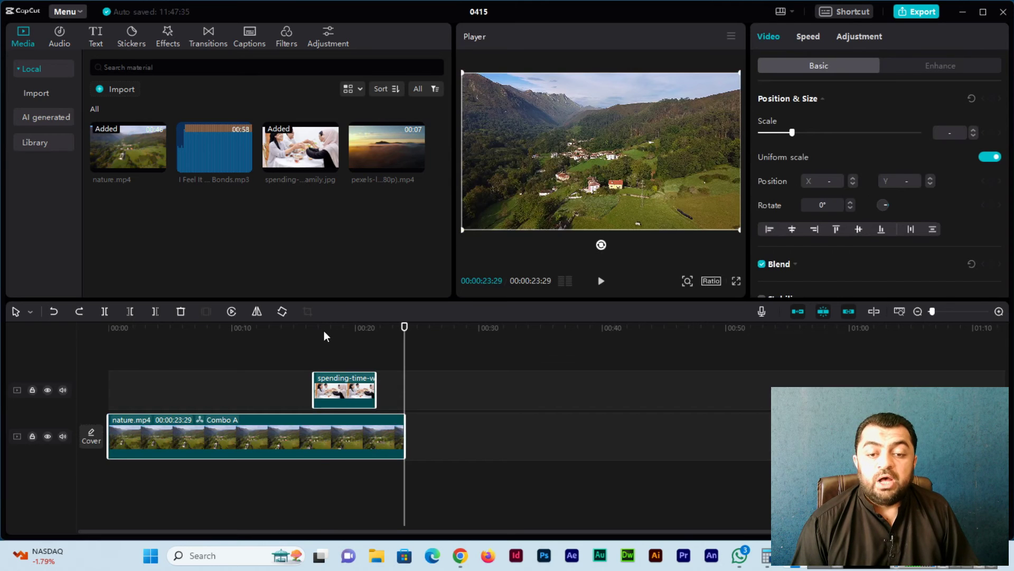
pyautogui.click(324, 333)
# Step: Ungroup the nature clip and photo using the right-click Ungroup option
pyautogui.rightClick(341, 387)
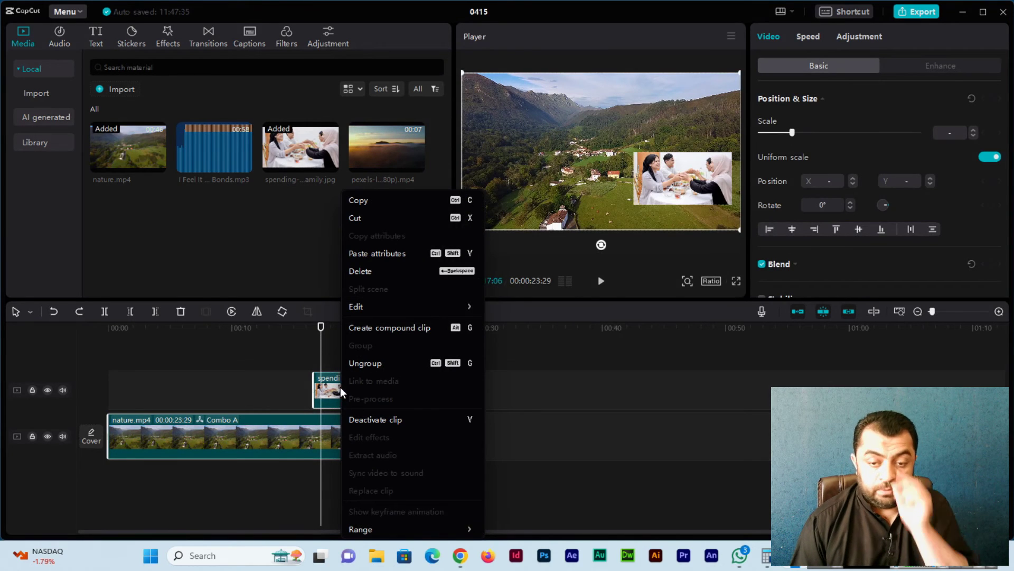
pyautogui.click(379, 368)
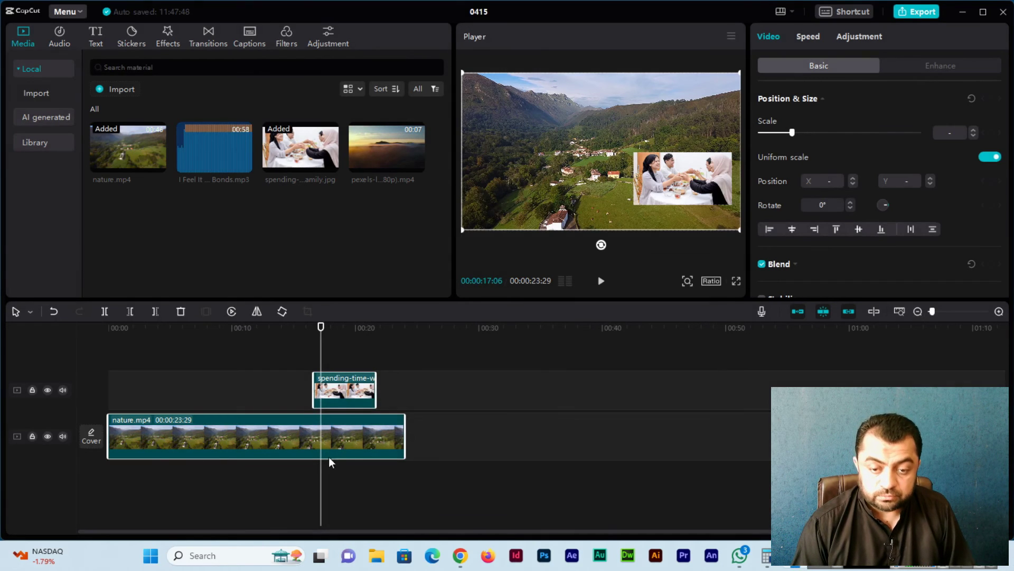
pyautogui.click(435, 411)
pyautogui.click(322, 440)
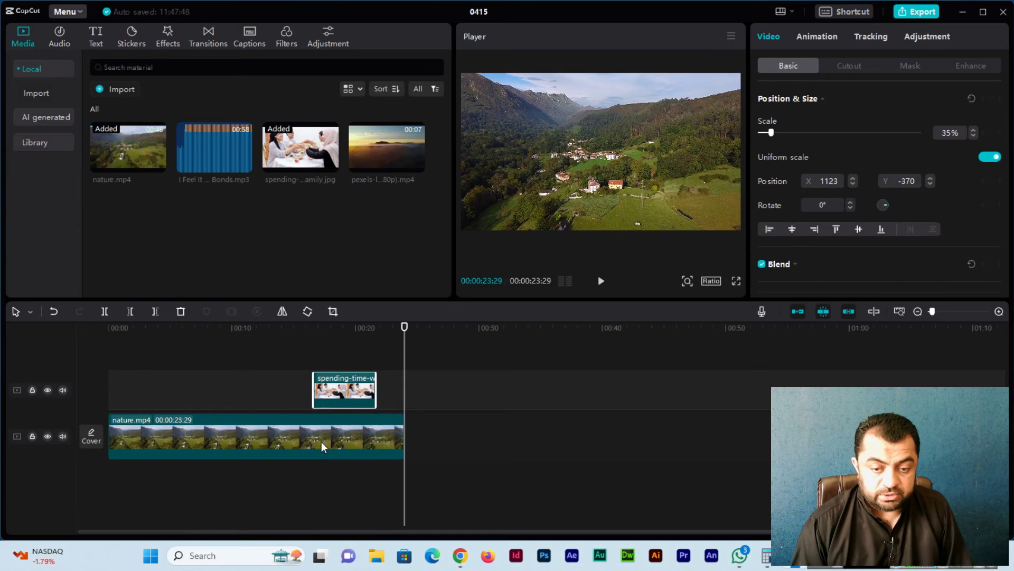
# Step: Regroup the two clips with Ctrl+G, then ungroup them again with Ctrl+Shift+G
pyautogui.click(341, 393)
pyautogui.keyDown('ctrl'); pyautogui.click(326, 430); pyautogui.keyUp('ctrl')
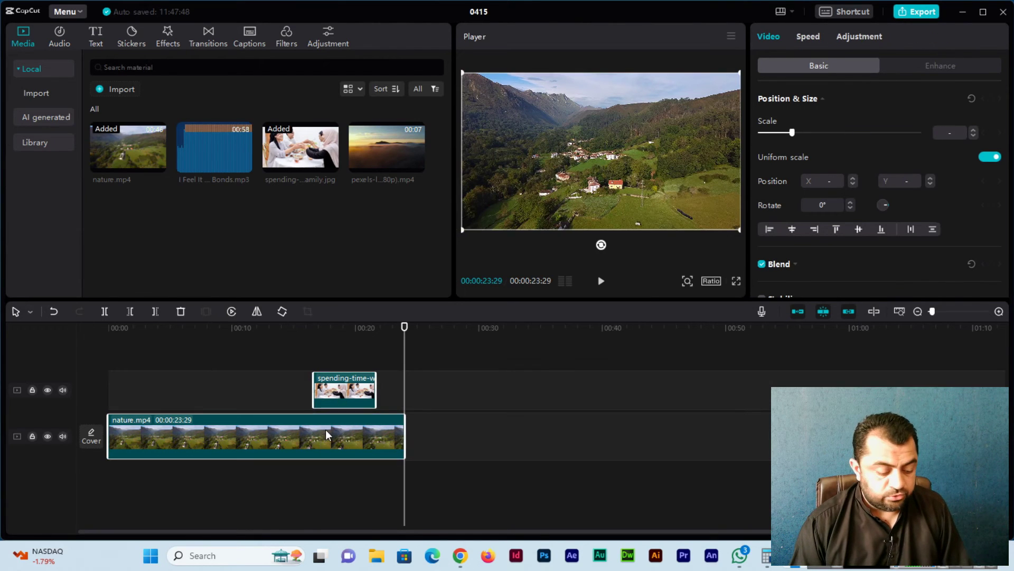
pyautogui.hotkey('ctrl', 'g')
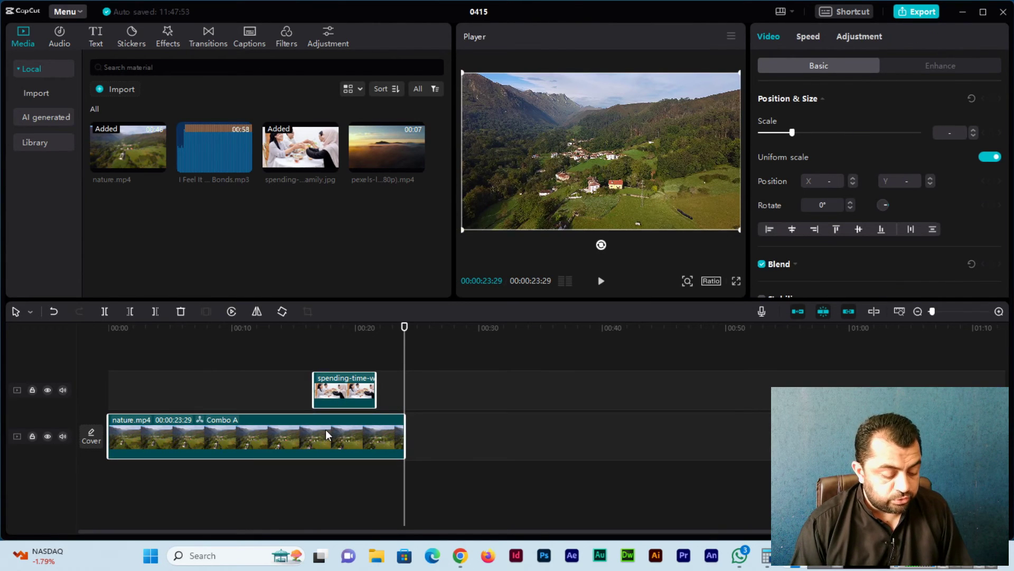
pyautogui.hotkey('ctrl', 'shift', 'g')
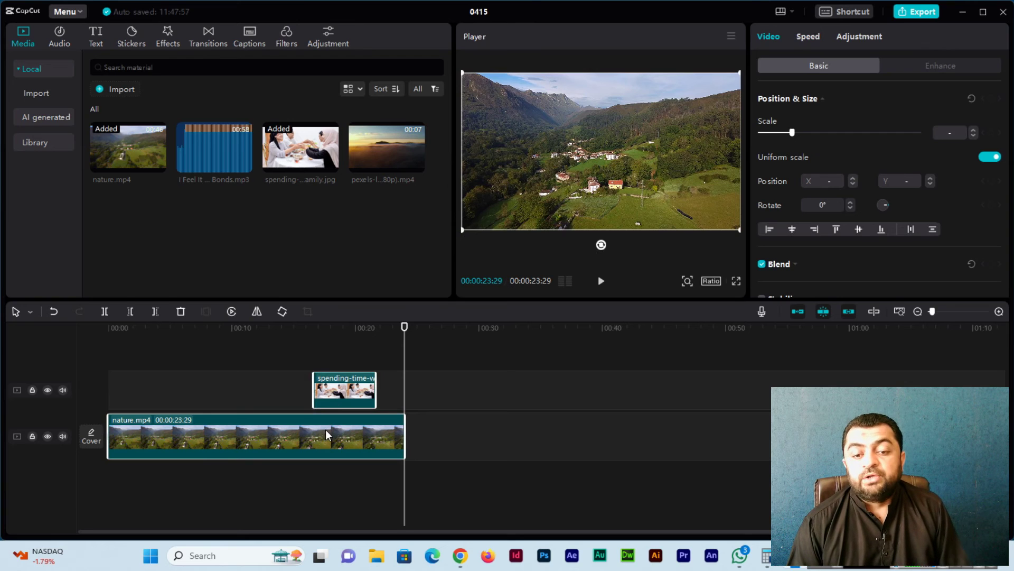
pyautogui.click(434, 383)
pyautogui.click(341, 431)
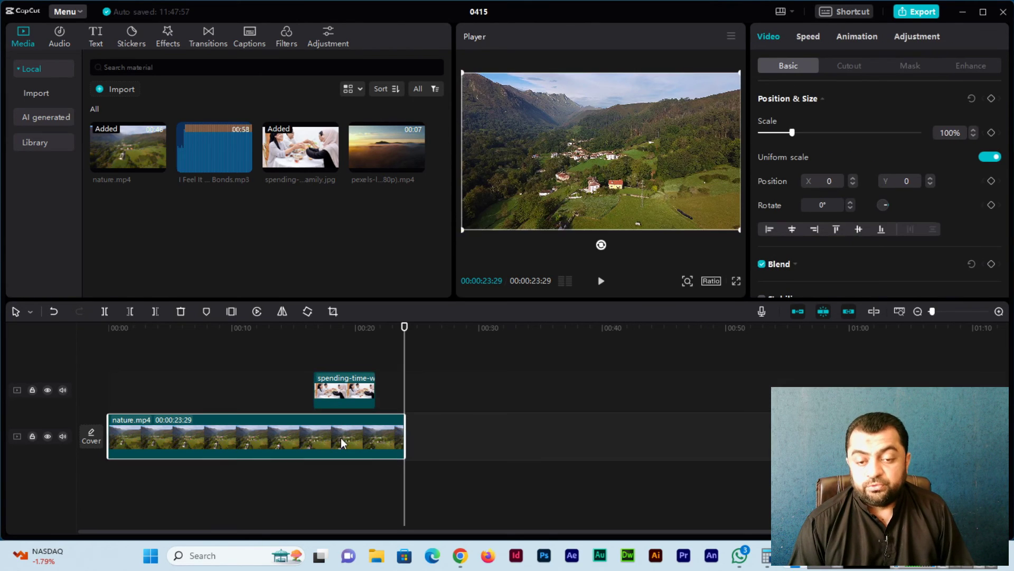
pyautogui.click(346, 388)
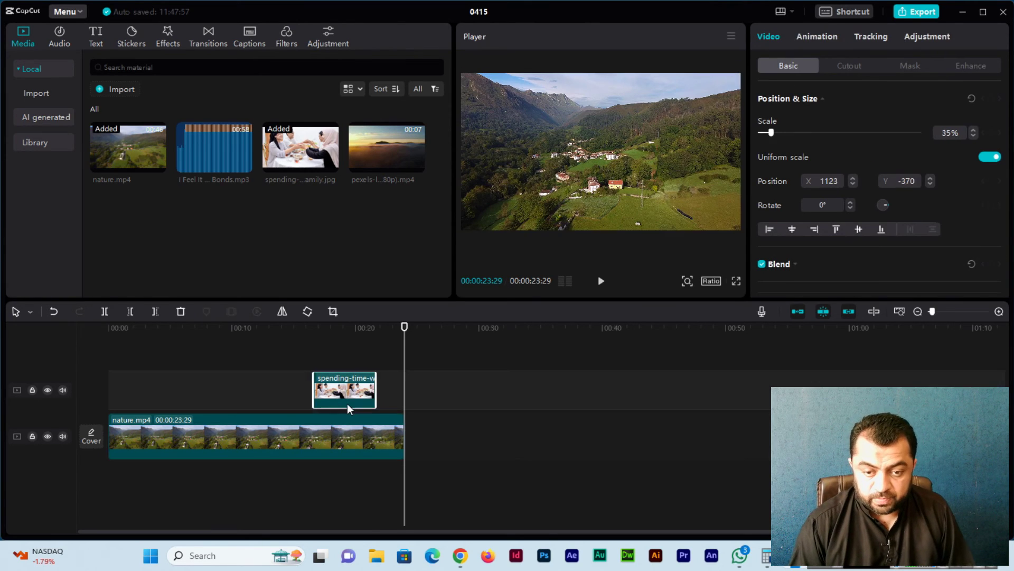
pyautogui.click(260, 349)
pyautogui.rightClick(261, 430)
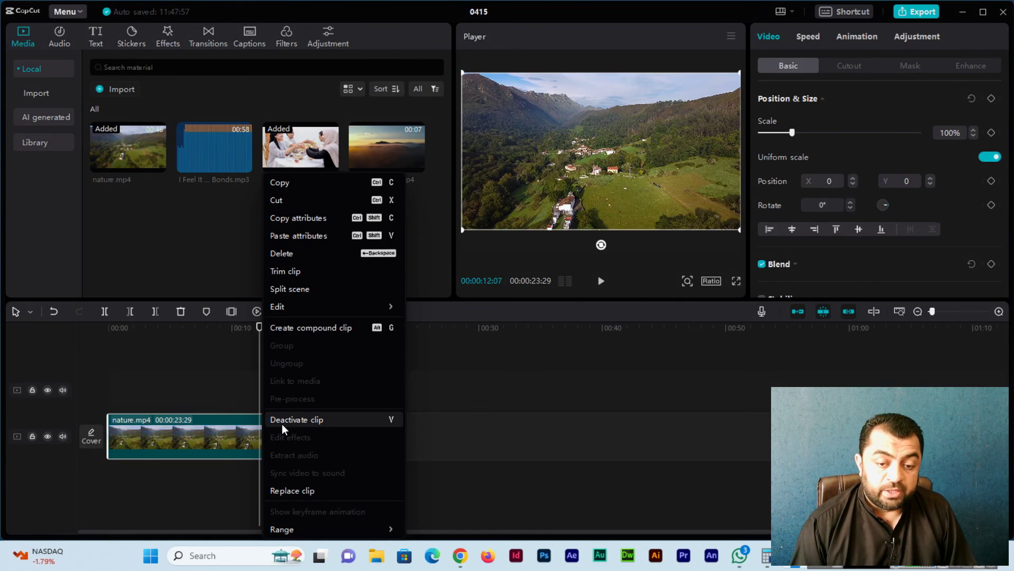
pyautogui.click(258, 327)
pyautogui.moveTo(255, 327); pyautogui.dragTo(261, 327)
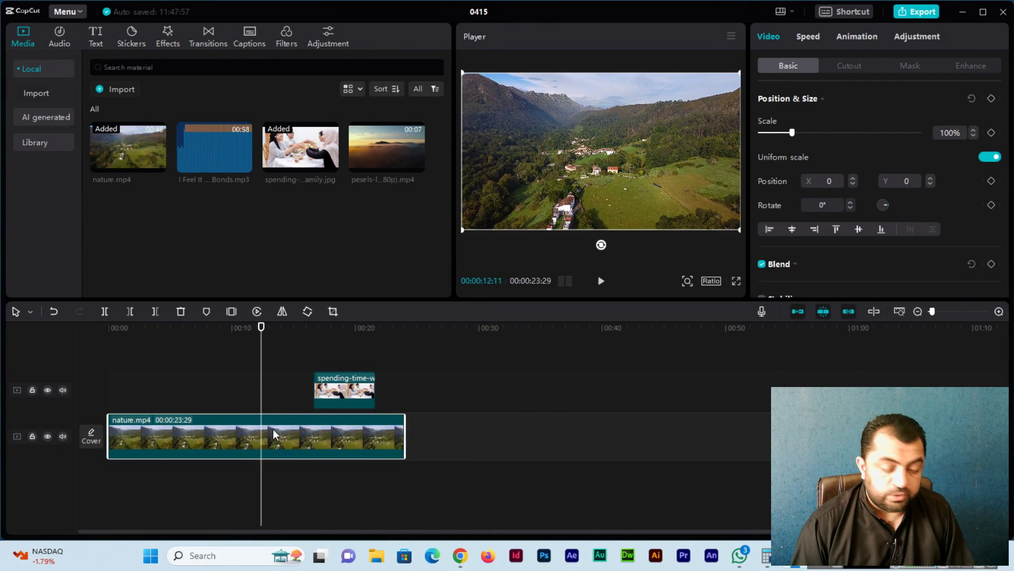
pyautogui.moveTo(262, 328); pyautogui.dragTo(264, 327)
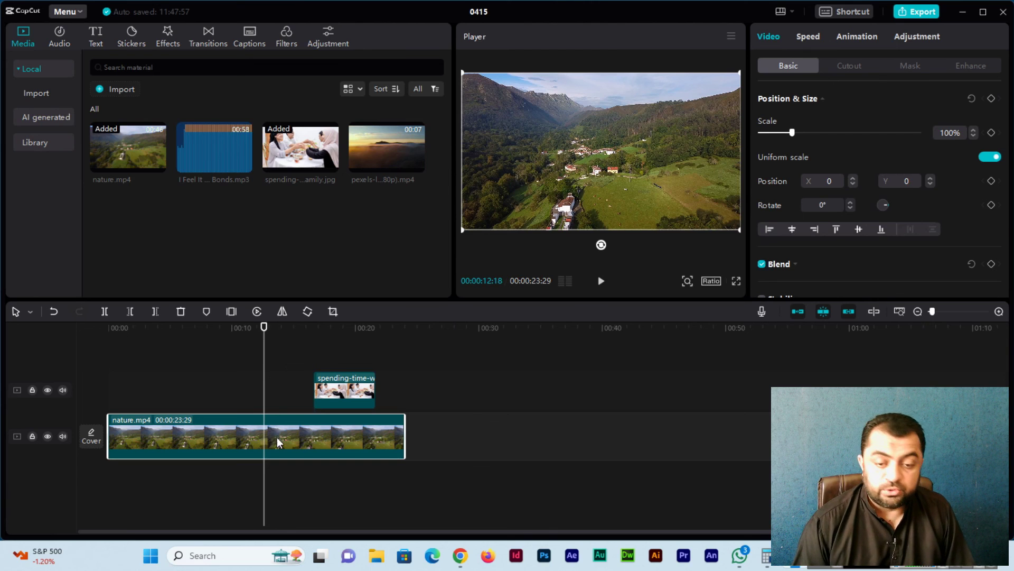
# Step: Split nature.mp4 at 00:12:18 and shift its second piece later on the timeline
pyautogui.hotkey('ctrl', 'b')
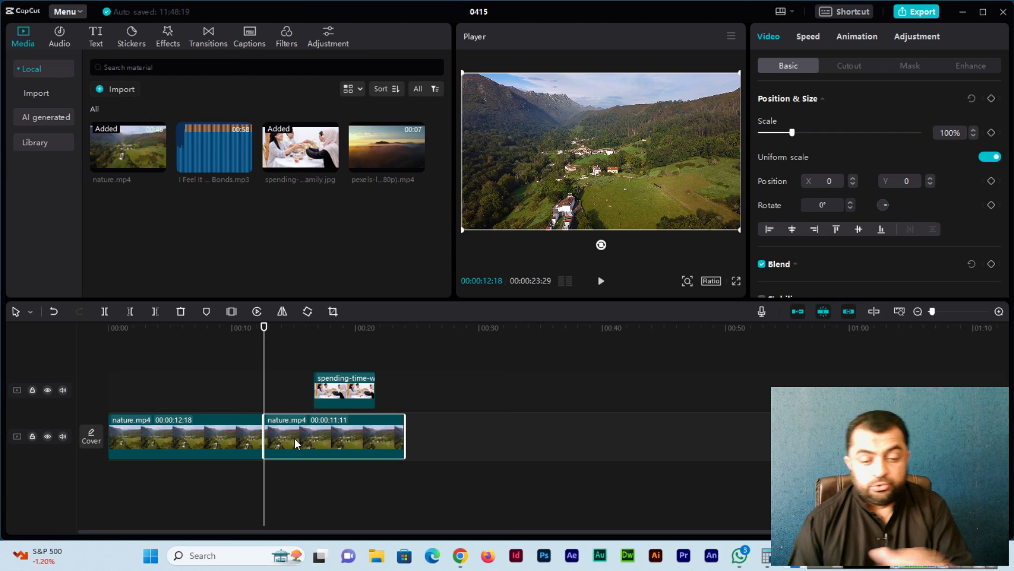
pyautogui.moveTo(295, 438); pyautogui.dragTo(341, 440)
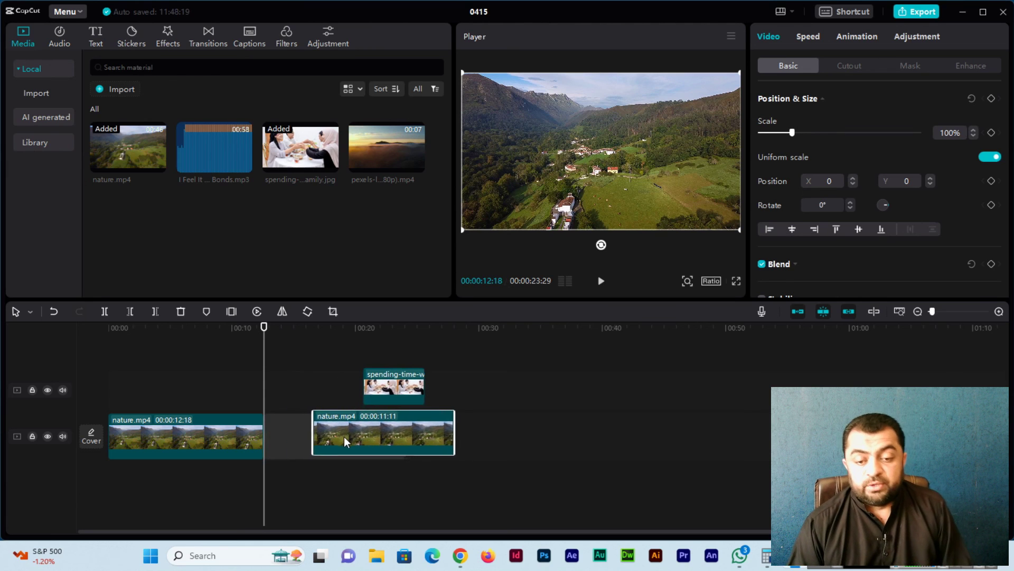